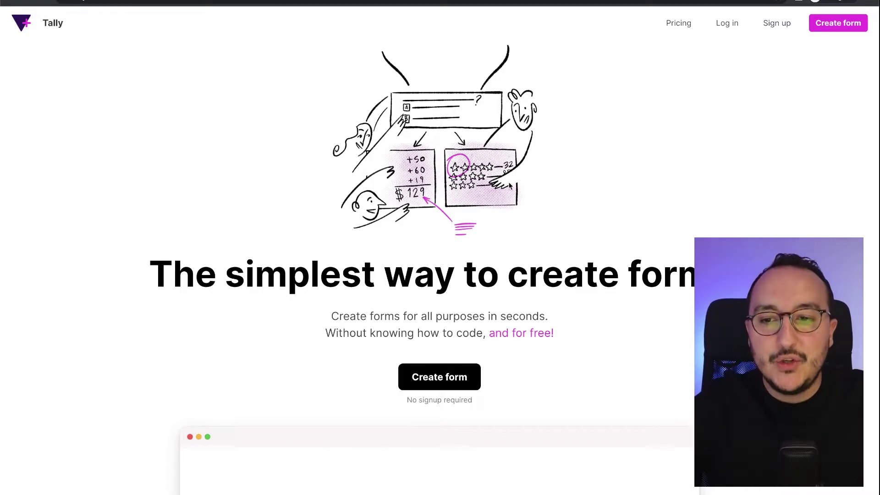
Step: Highlight the Tally headline and the Unlimited forms, Collect payments and File upload features
drag(180, 273, 694, 275)
click(693, 275)
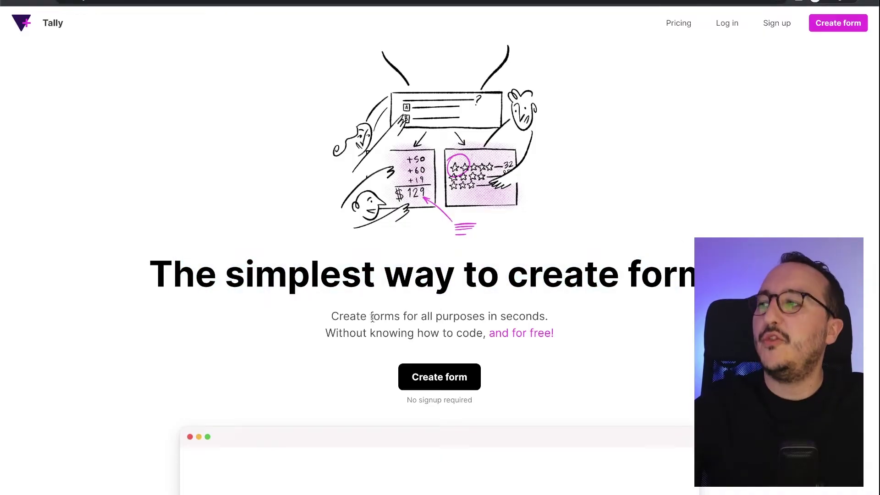
scroll(442, 316, down, 8)
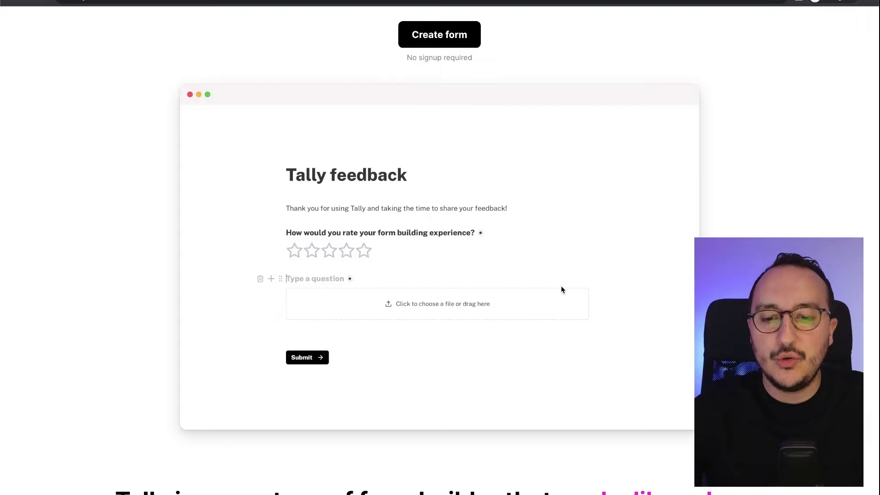
scroll(411, 318, down, 8)
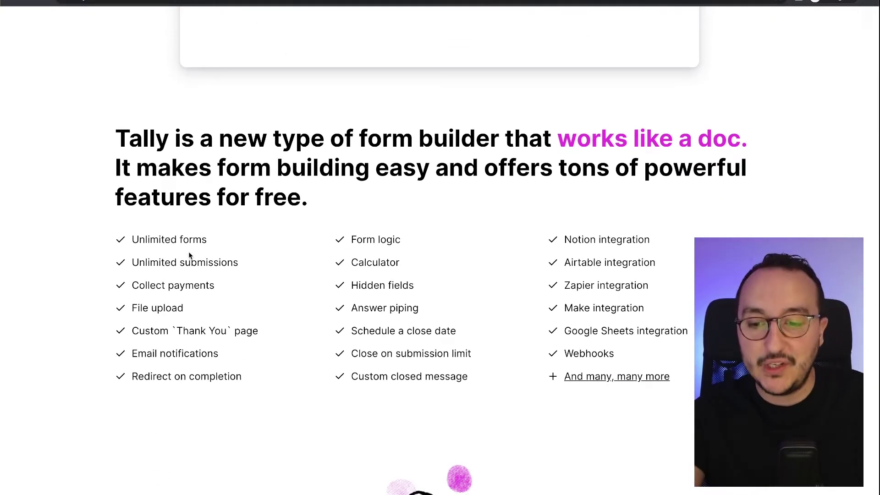
drag(131, 238, 183, 238)
click(211, 236)
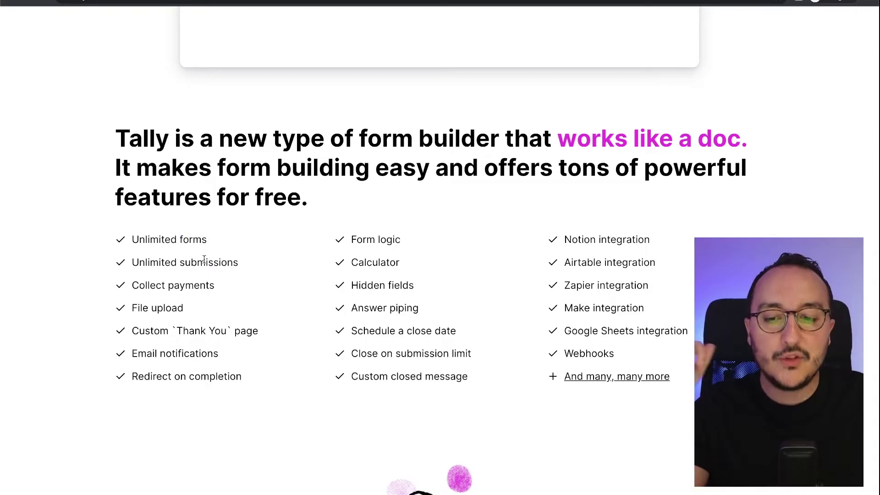
drag(122, 287, 251, 287)
click(247, 288)
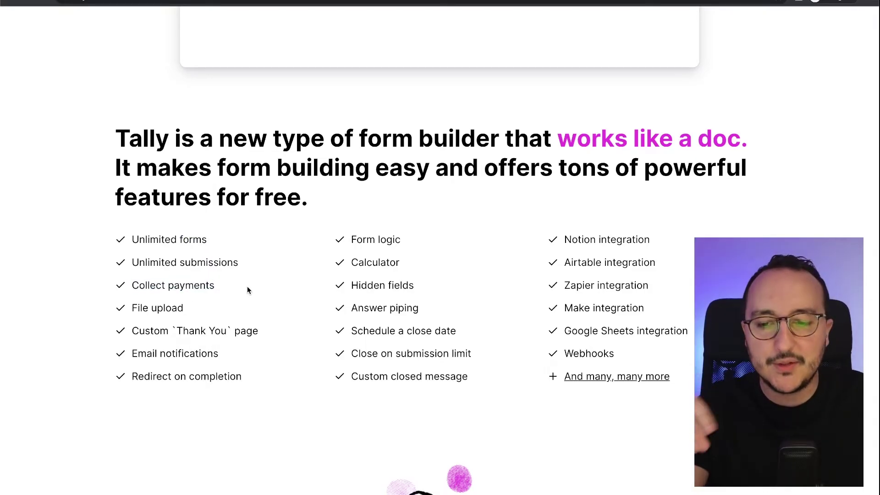
drag(192, 310, 129, 309)
click(128, 309)
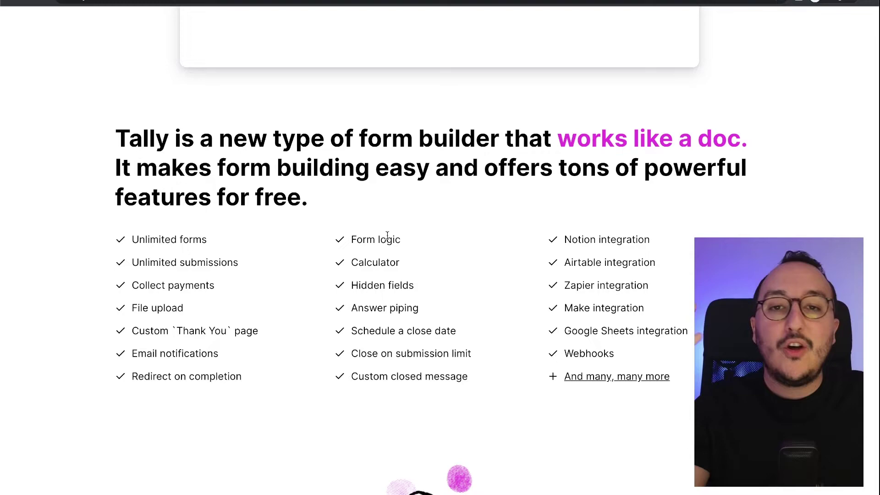
Step: Highlight the Notion integration and scroll through the rest of the Tally page
scroll(579, 276, down, 1)
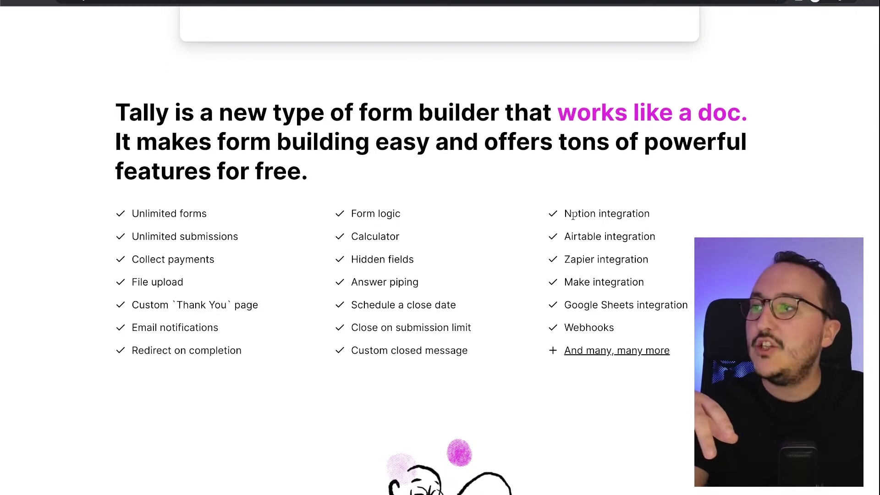
drag(564, 214, 594, 209)
click(593, 212)
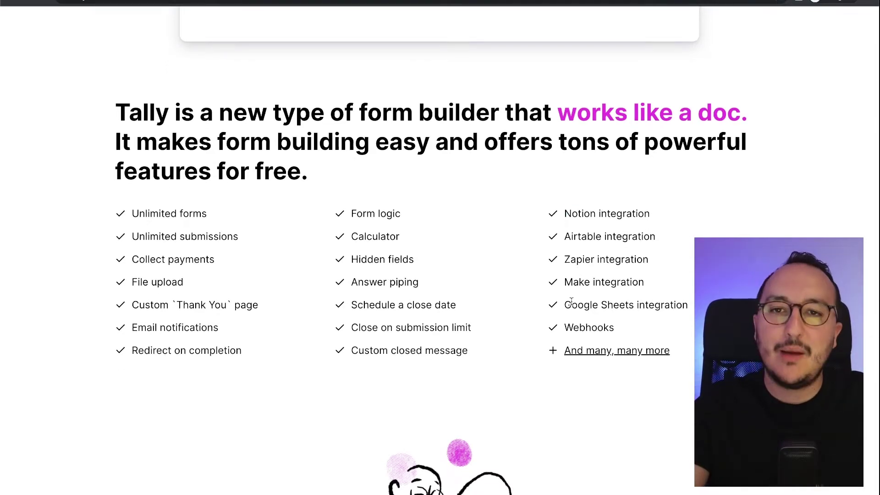
scroll(510, 345, down, 15)
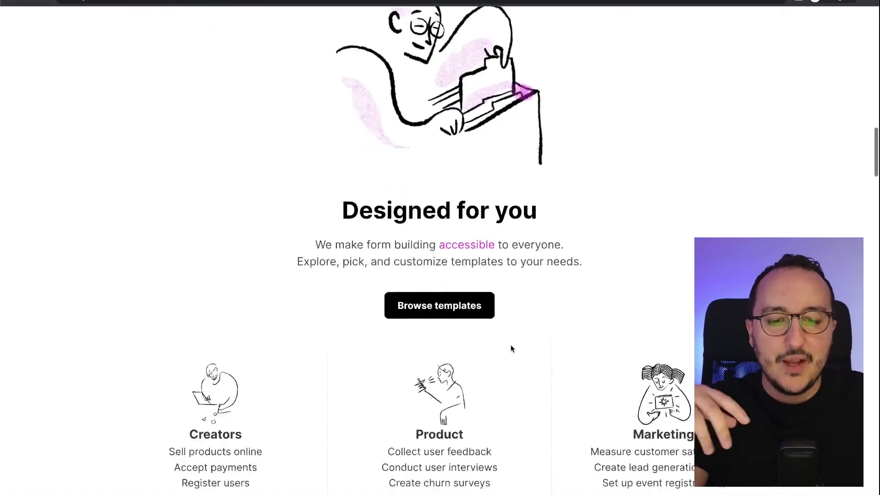
scroll(511, 345, down, 8)
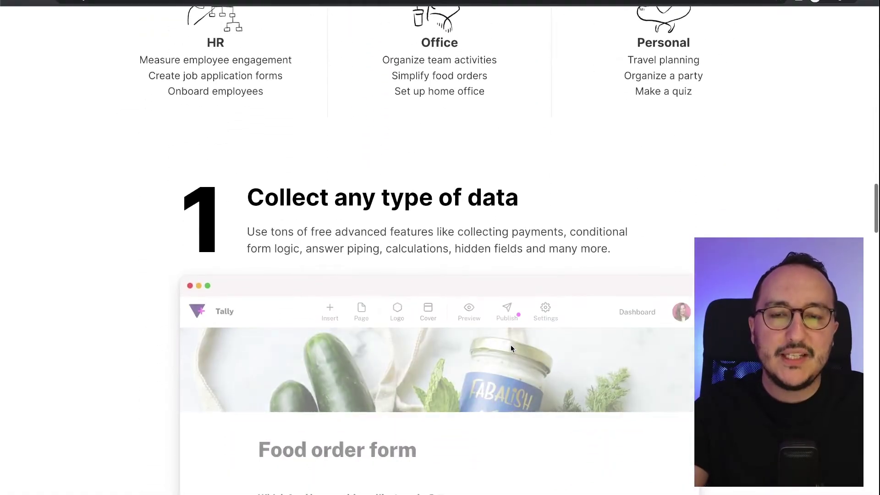
scroll(512, 348, down, 2)
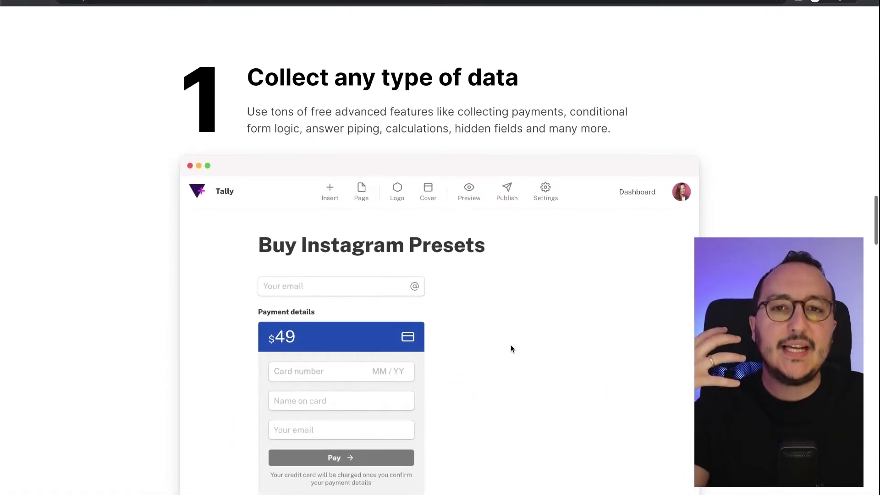
scroll(511, 348, up, 9)
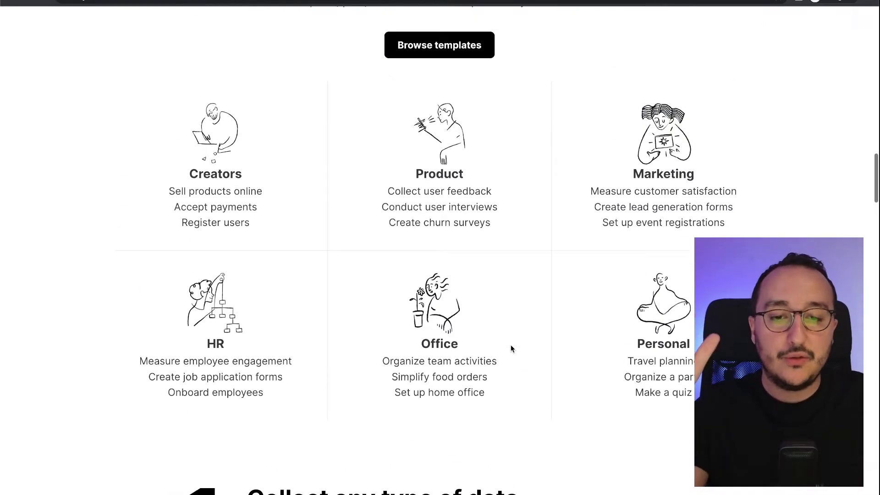
scroll(511, 349, up, 6)
scroll(512, 348, down, 9)
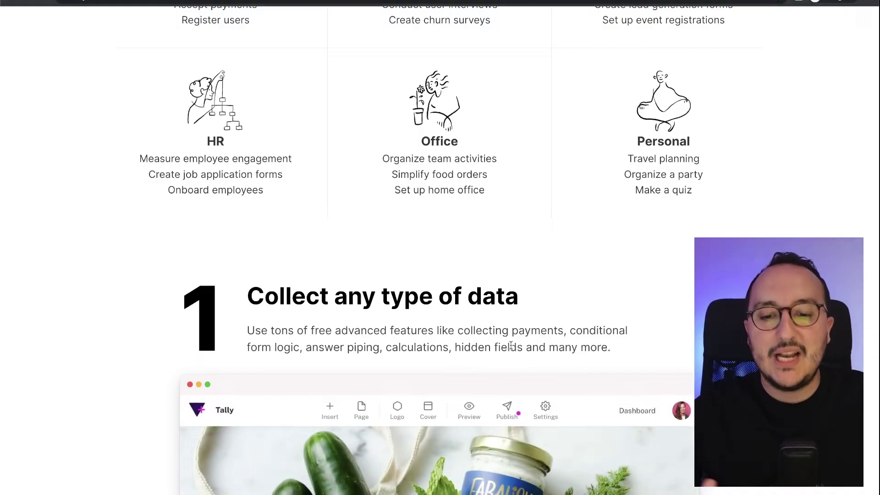
scroll(436, 263, down, 6)
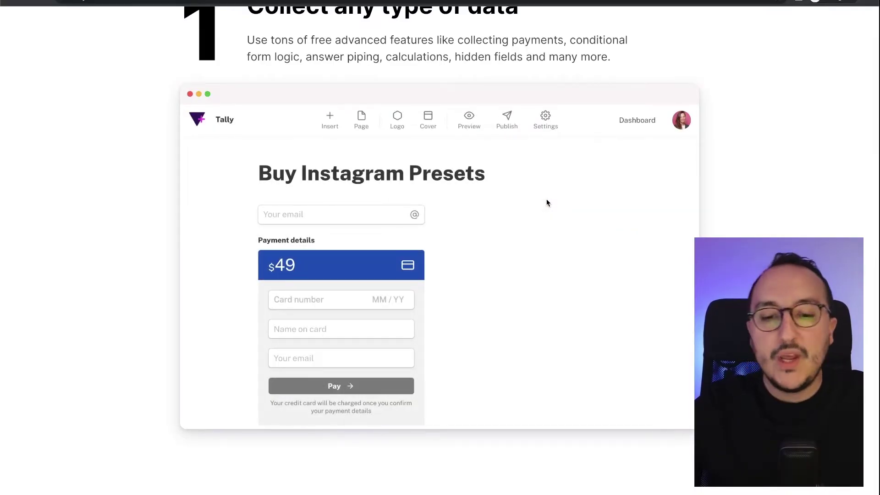
scroll(547, 202, down, 10)
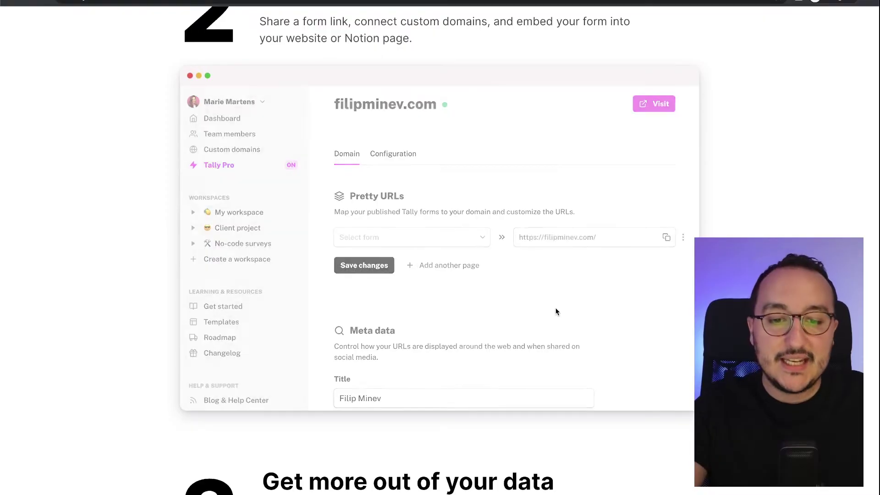
scroll(556, 312, down, 10)
scroll(556, 312, down, 8)
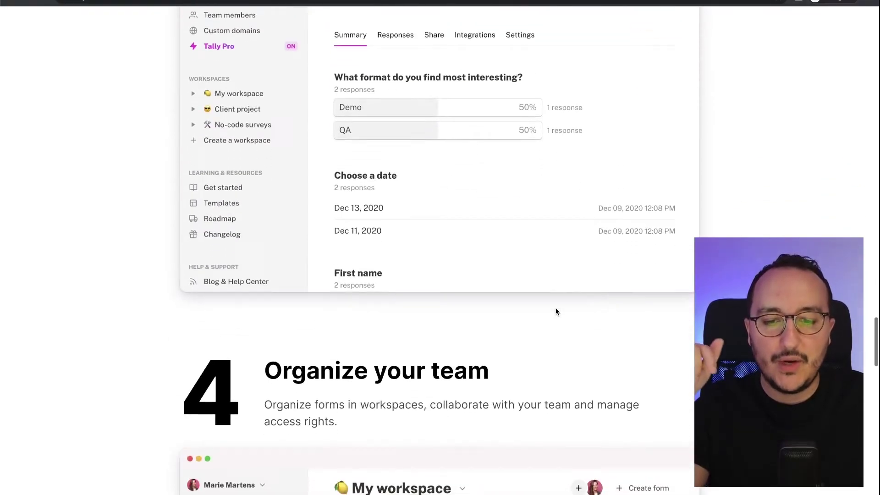
scroll(556, 308, up, 20)
scroll(555, 308, up, 10)
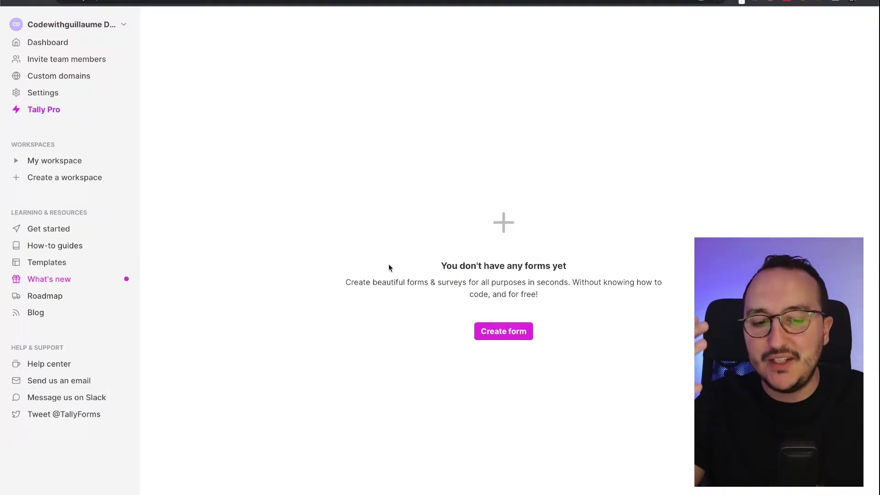
Step: Create a new form, continue with an empty form, then return to the start options
click(513, 336)
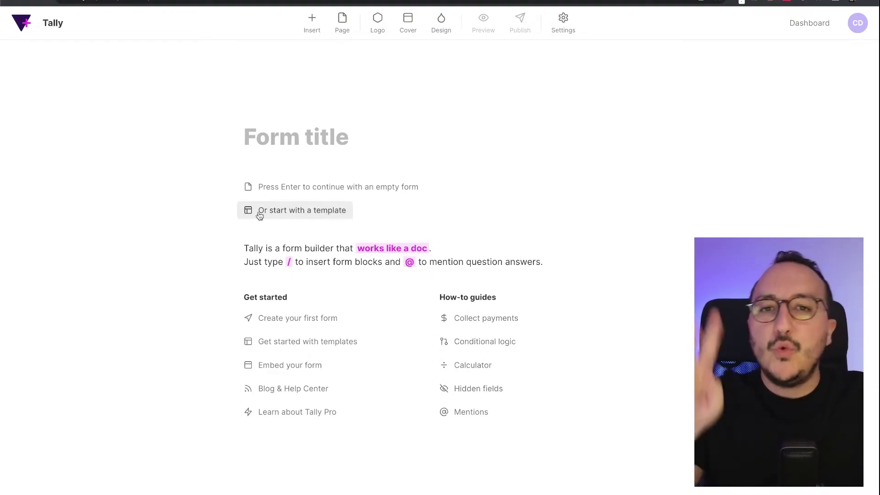
click(357, 198)
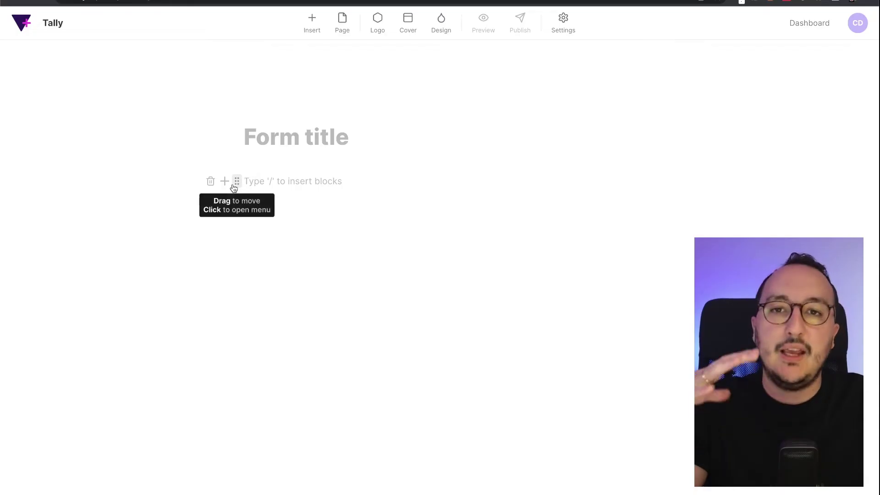
key(BackSpace)
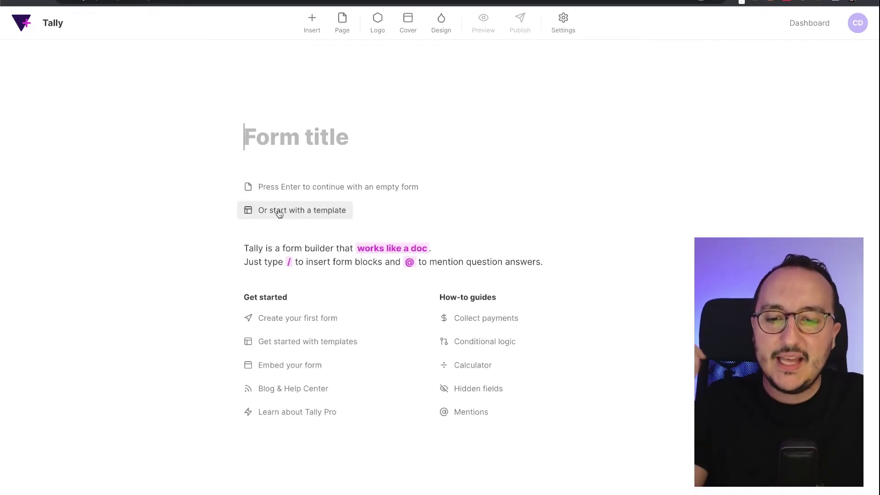
Step: Browse the ready-made template gallery, then dismiss it to keep the blank form
click(303, 214)
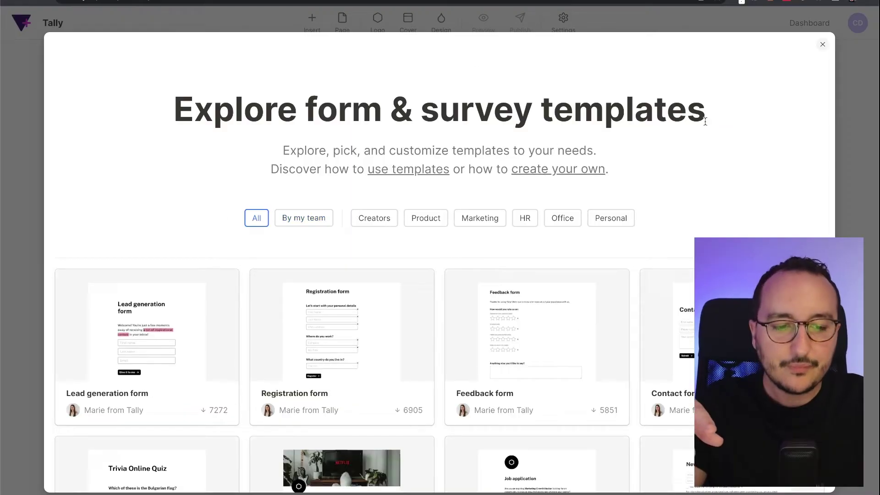
scroll(705, 120, down, 5)
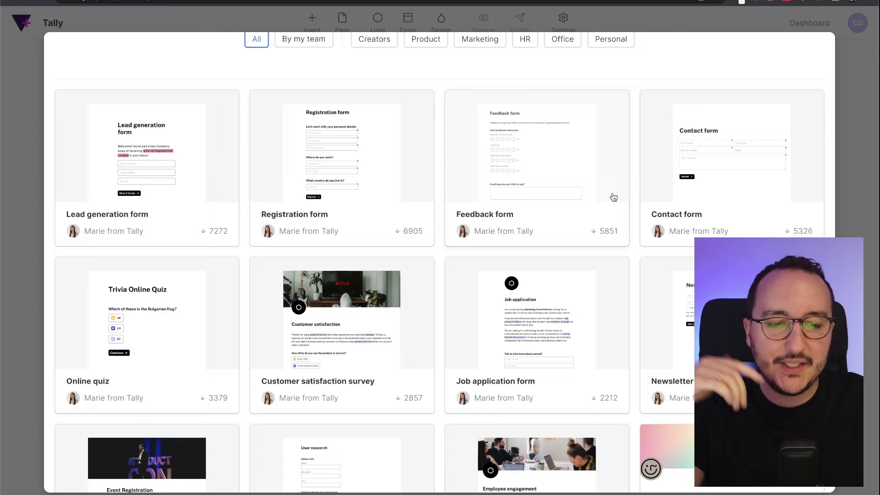
scroll(614, 197, down, 15)
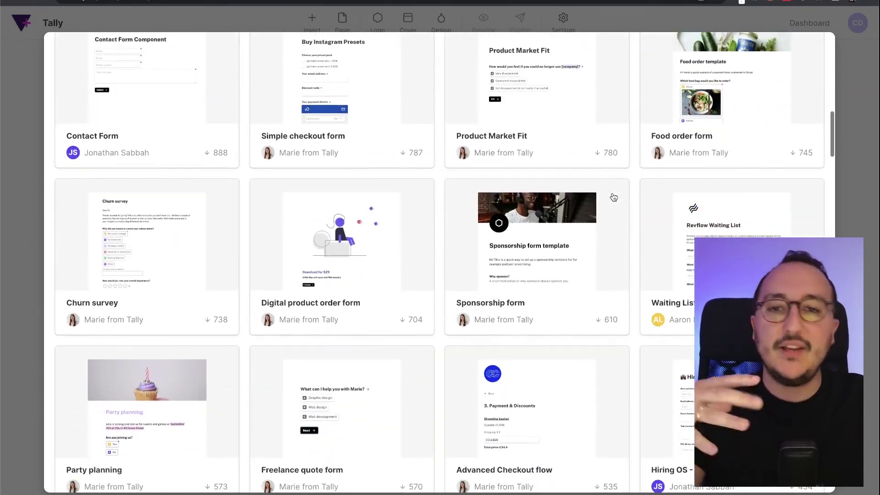
scroll(614, 197, down, 7)
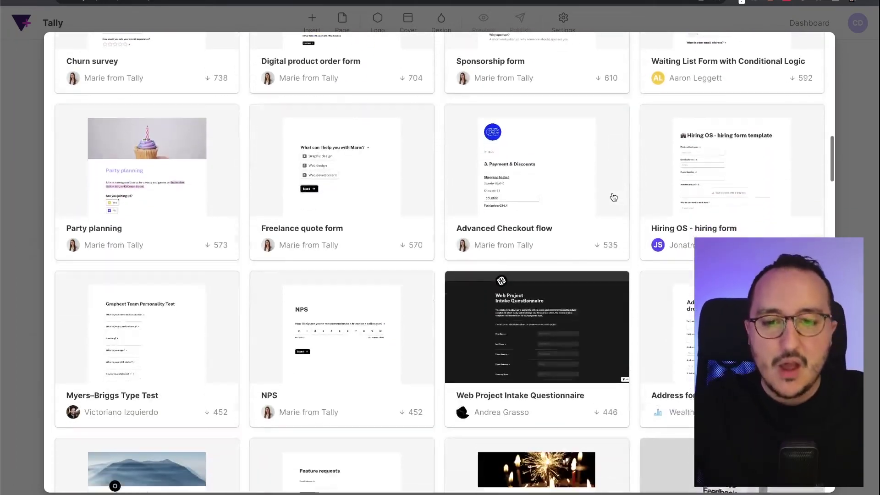
scroll(614, 197, down, 4)
scroll(614, 197, up, 20)
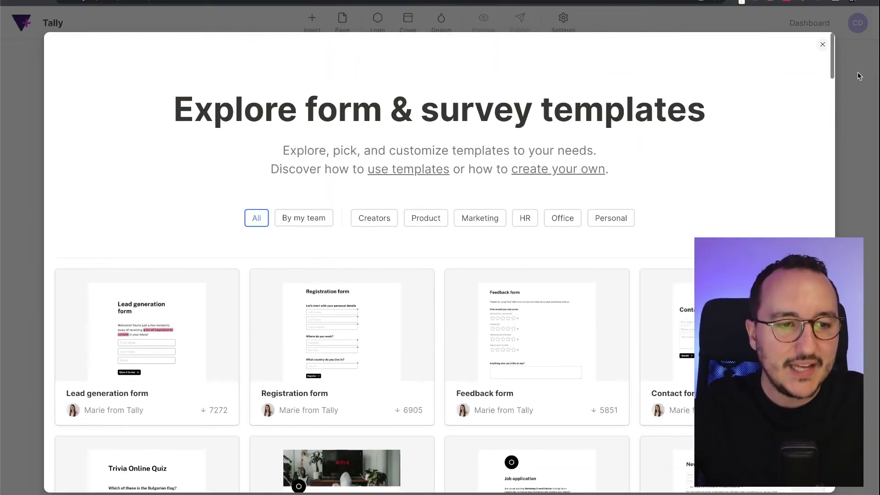
click(860, 64)
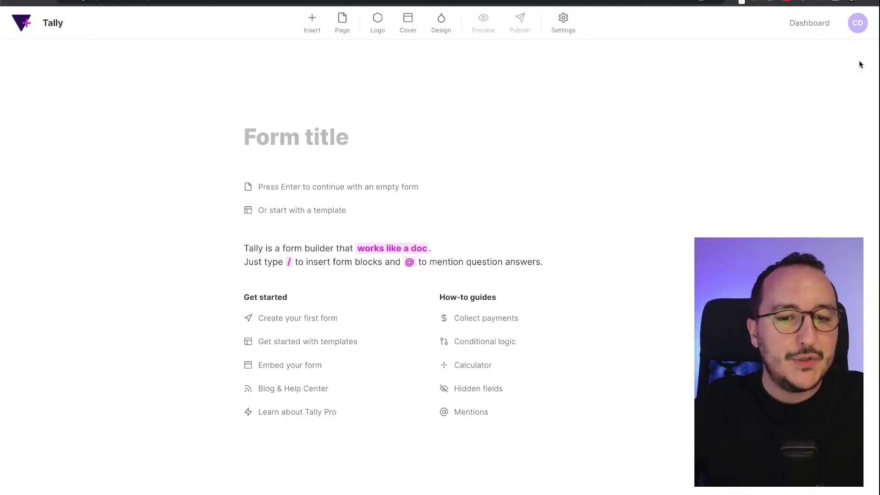
Step: Title the form 'Feedback about my video'
click(391, 132)
text(Feedb a)
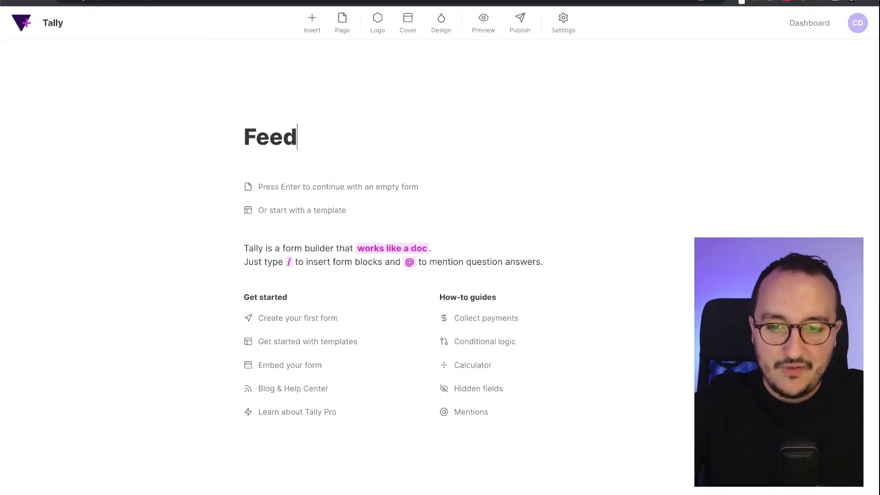
key(BackSpace)
key(BackSpace)
text(ack abo)
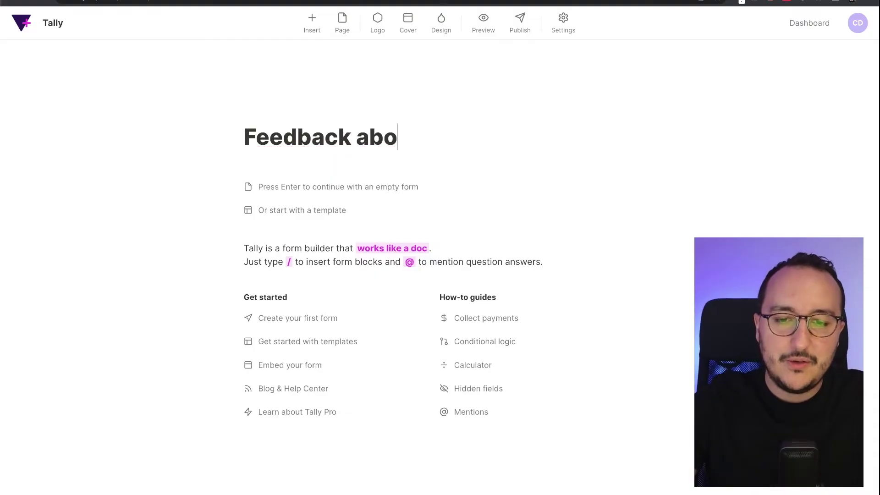
text(ut my video)
key(Return)
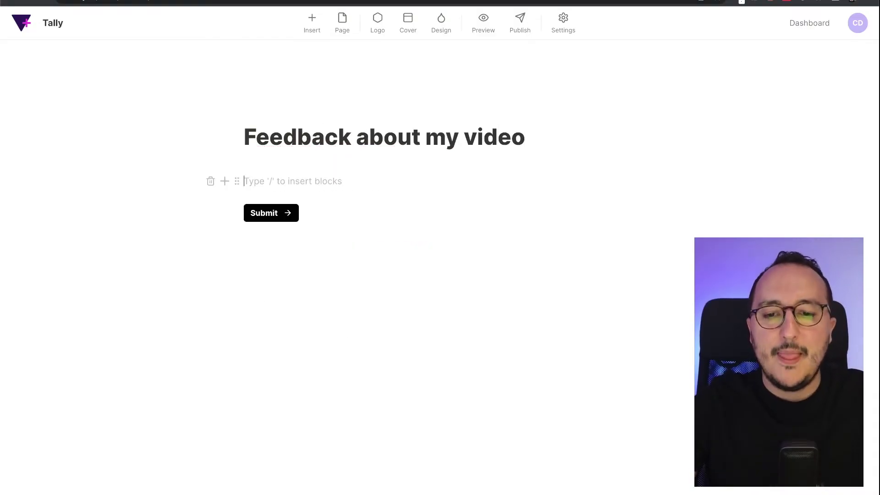
Step: Write the line 'Rate my video:' with an empty block below it
text(What)
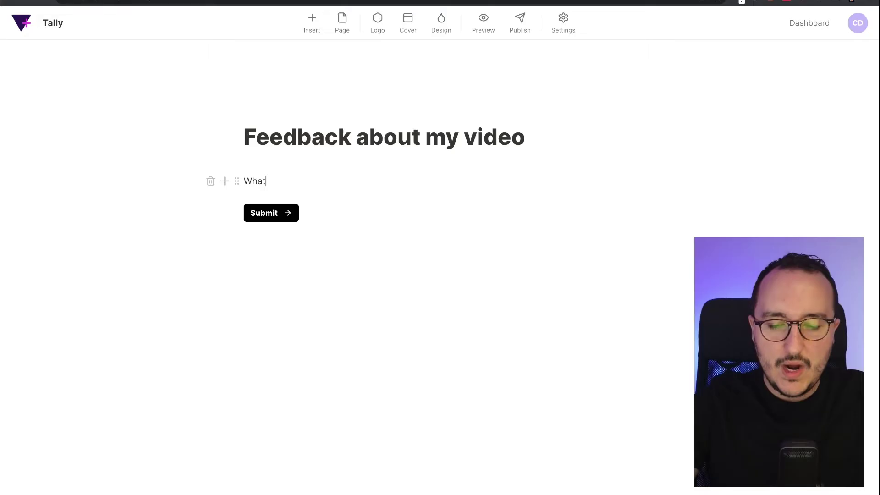
key(BackSpace)
key(BackSpace)
text(Rate my video:)
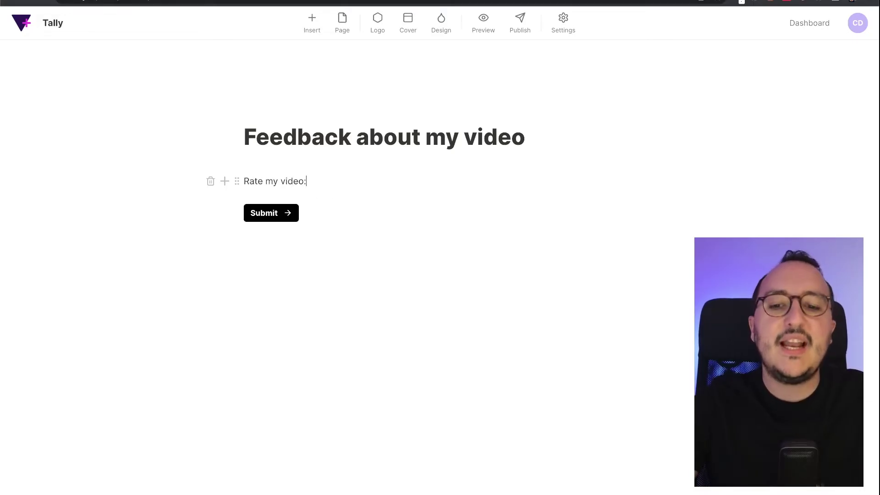
key(Return)
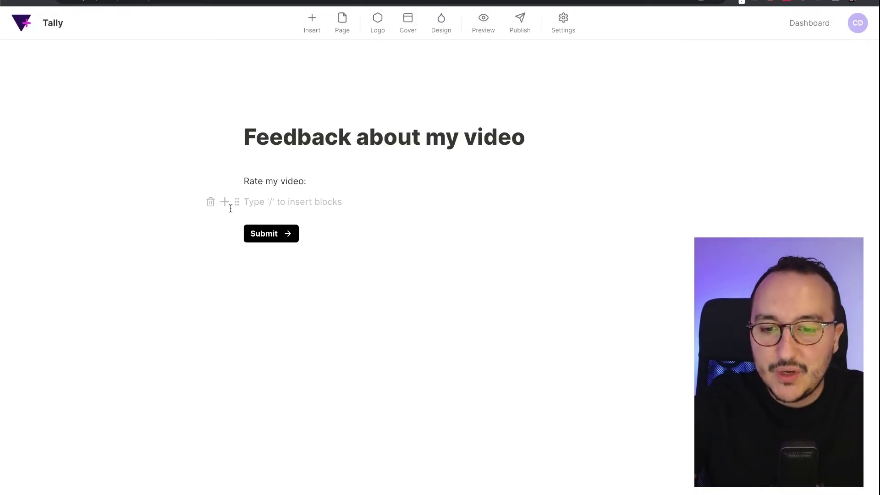
Step: Insert a five-star Rating block on the empty line under 'Rate my video:'
click(317, 24)
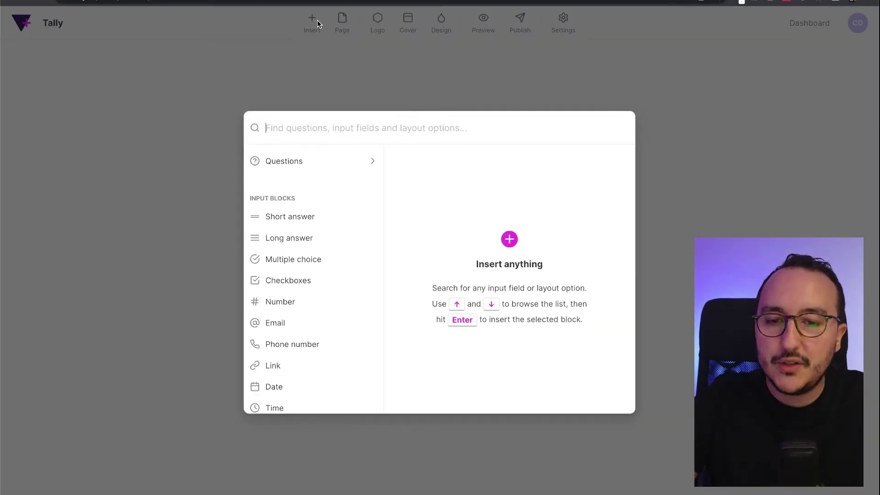
click(274, 80)
click(224, 202)
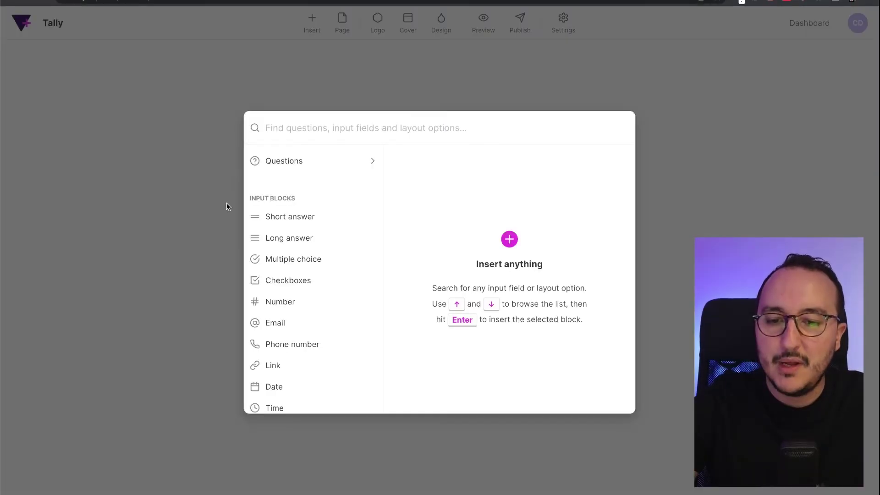
click(227, 204)
click(225, 203)
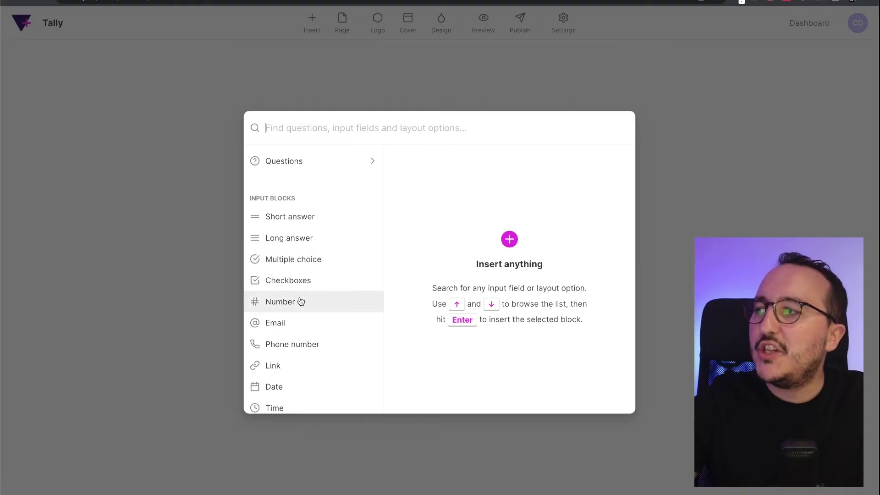
scroll(300, 329, down, 4)
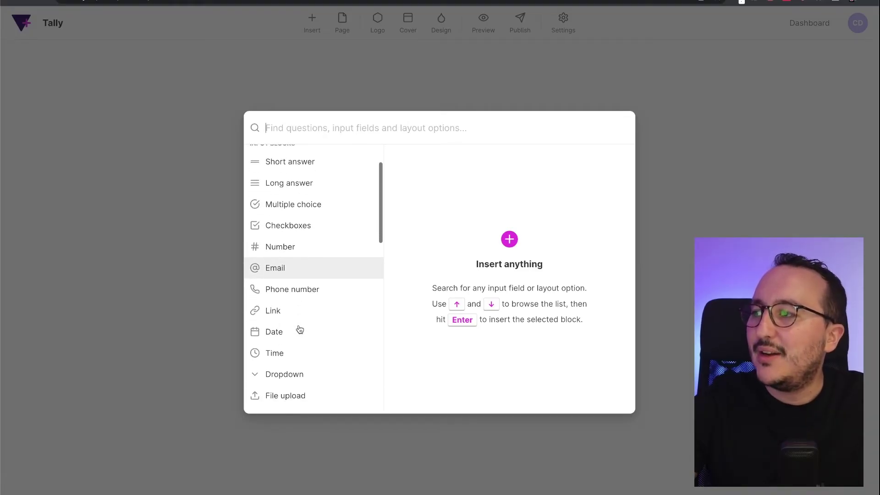
scroll(300, 330, down, 2)
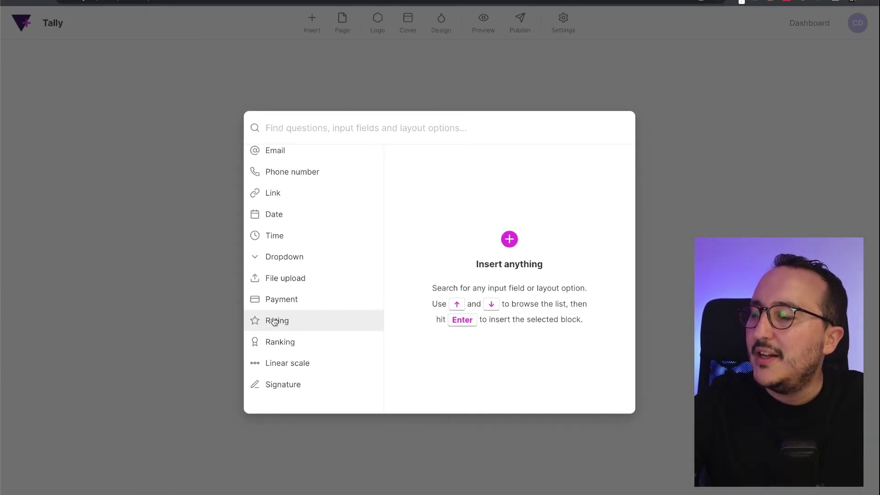
mouse_move(274, 321)
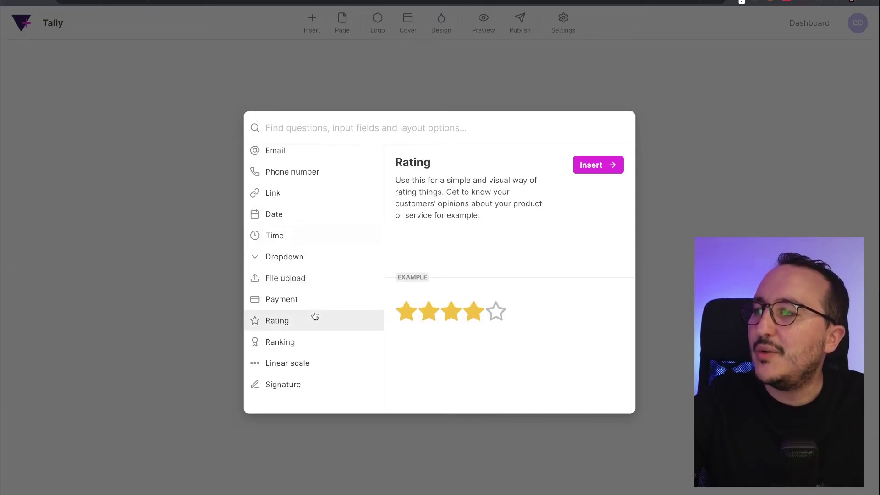
click(598, 164)
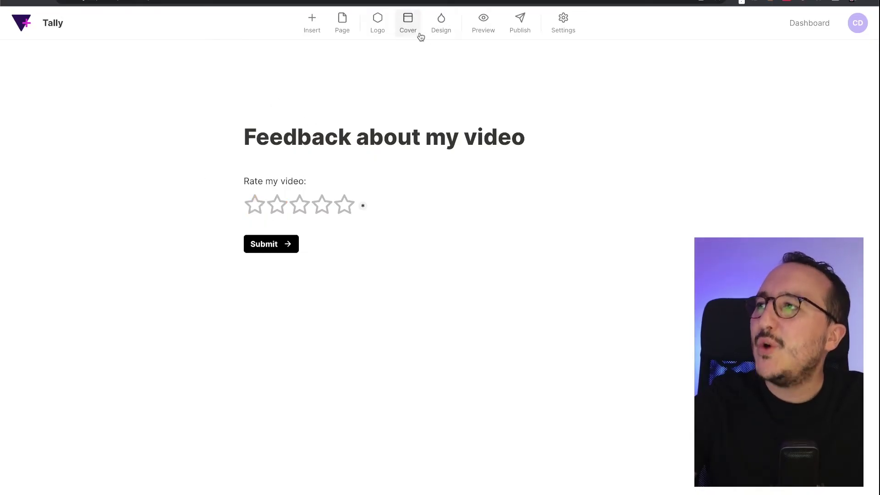
Step: Add an uploaded photo logo and a pale pink cover banner to the form
click(378, 26)
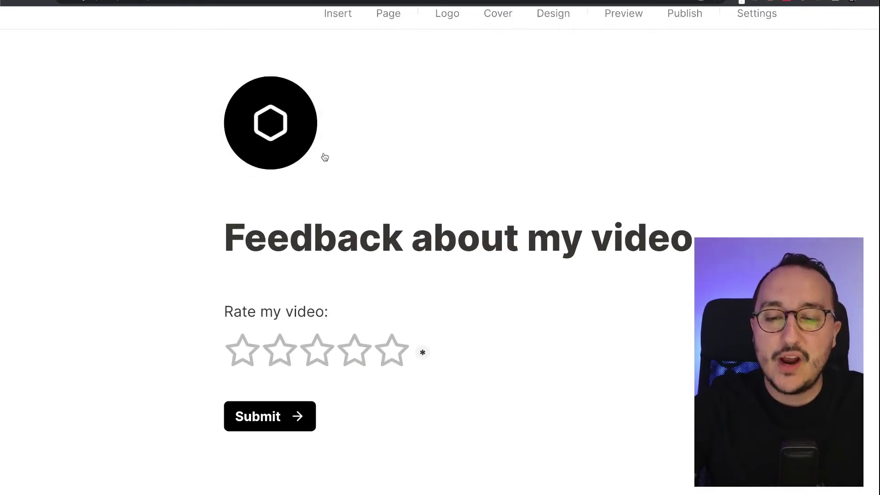
click(259, 126)
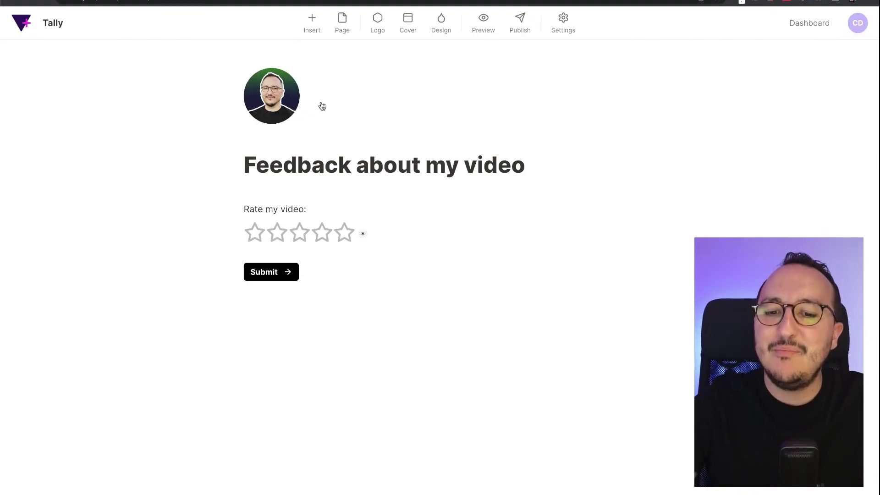
click(409, 22)
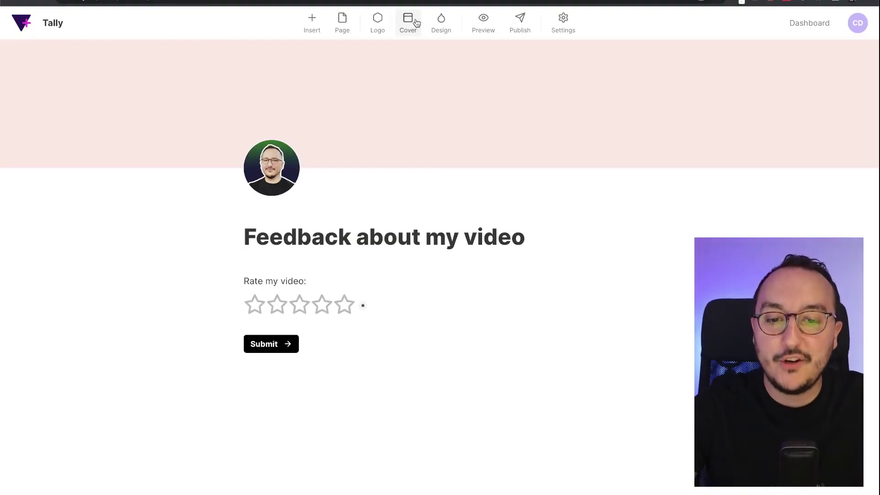
mouse_move(737, 133)
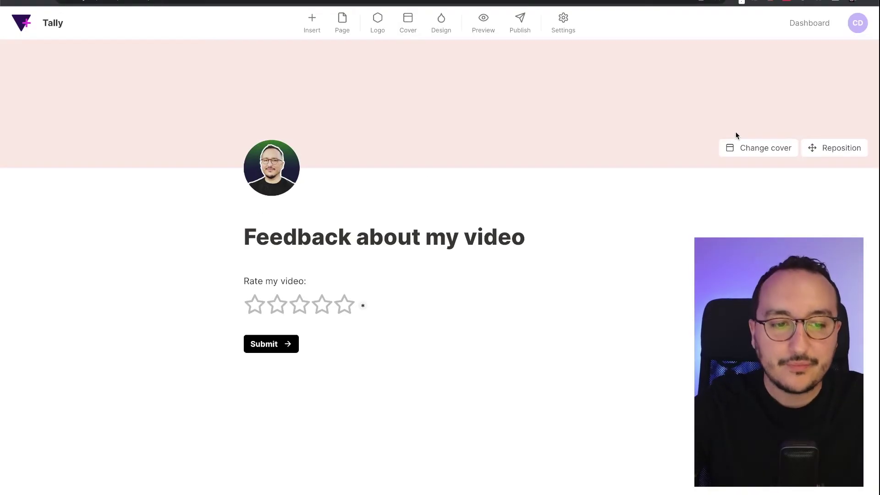
Step: Replace the pink cover with the Unsplash photo of a diver above coral
click(774, 153)
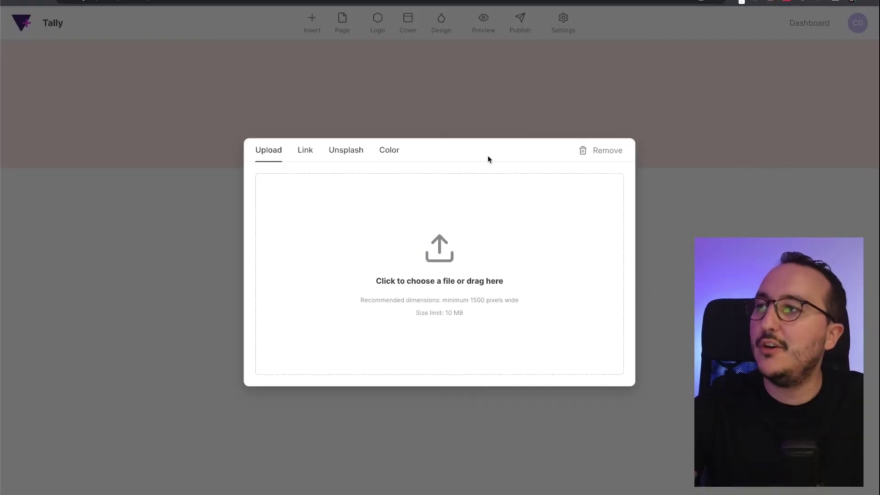
click(308, 157)
click(338, 151)
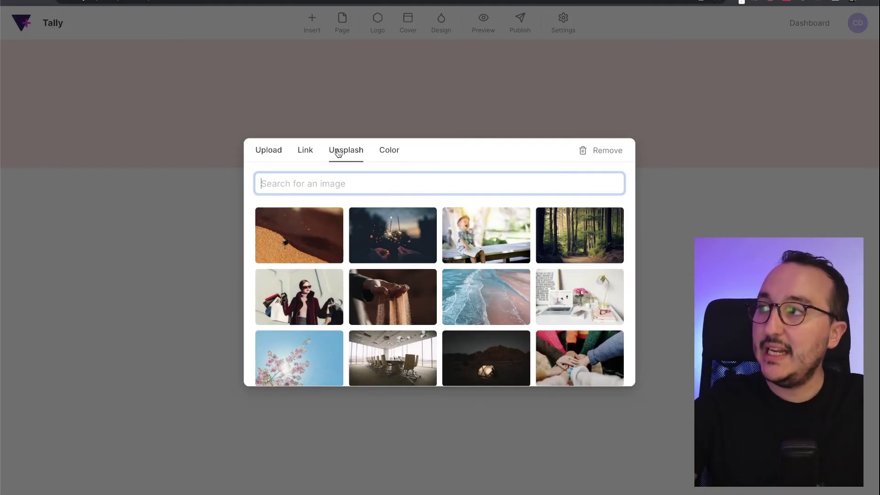
click(387, 150)
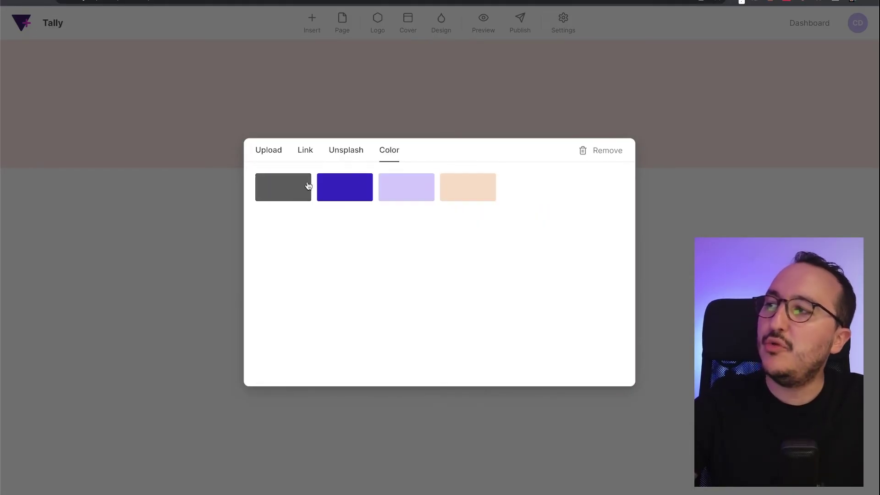
click(345, 151)
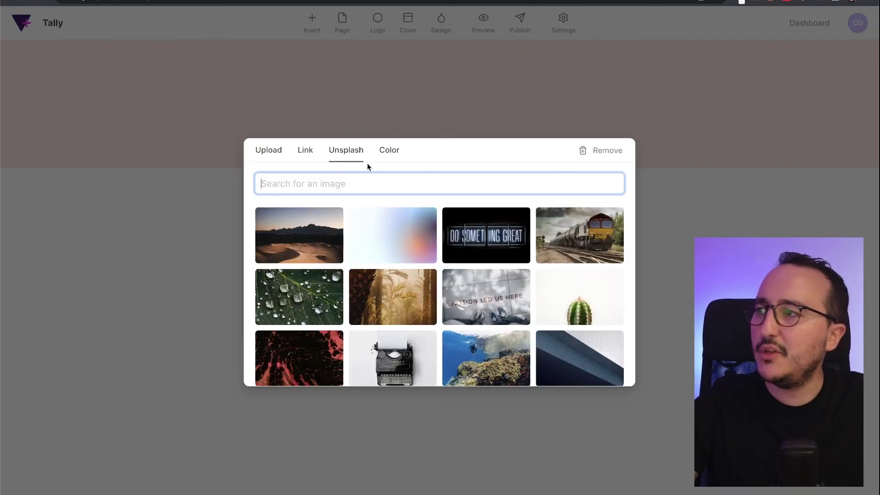
scroll(561, 250, down, 3)
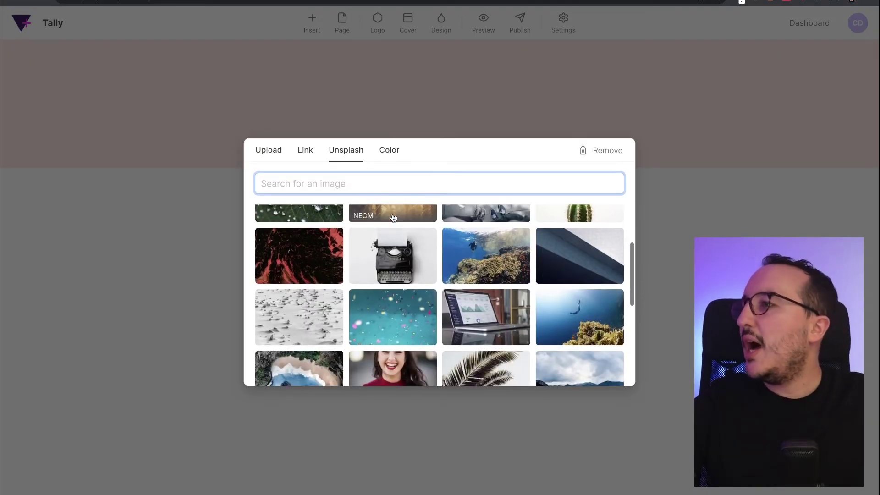
scroll(561, 250, down, 1)
click(561, 249)
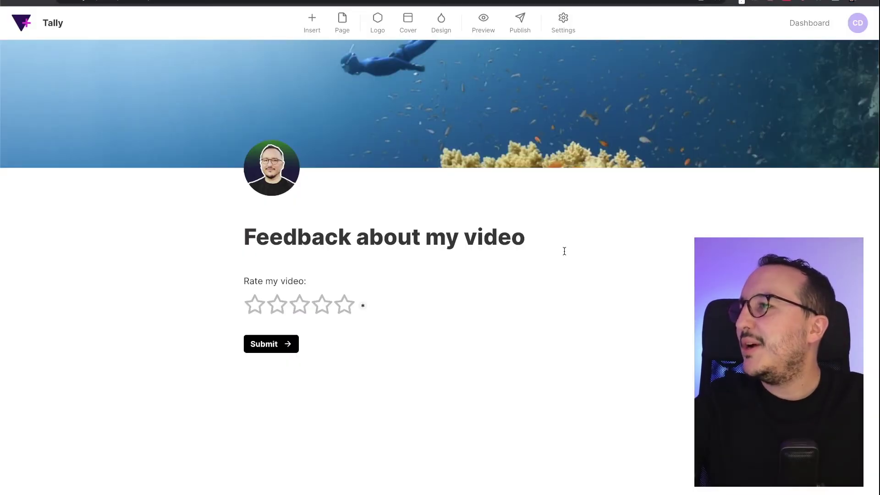
mouse_move(515, 148)
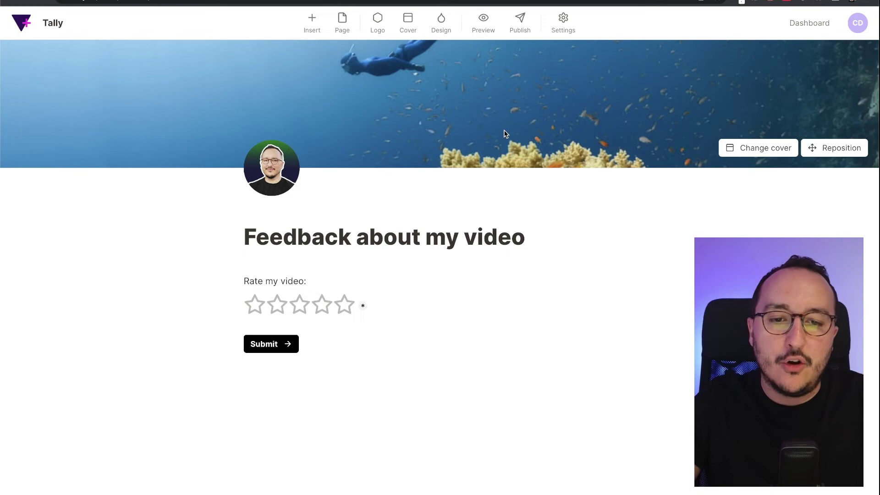
click(483, 23)
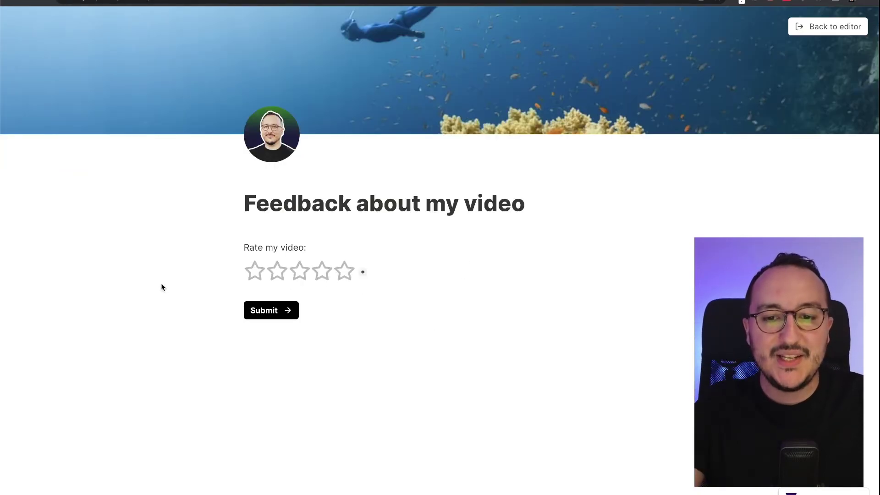
click(341, 270)
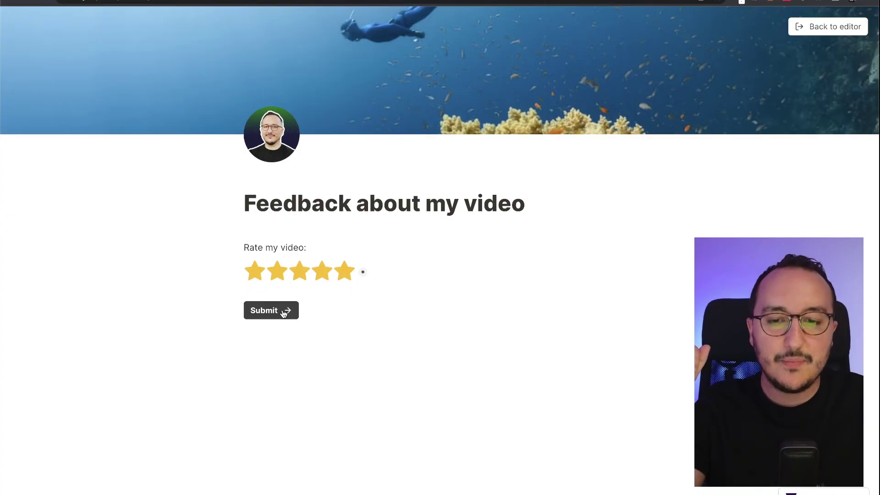
click(814, 27)
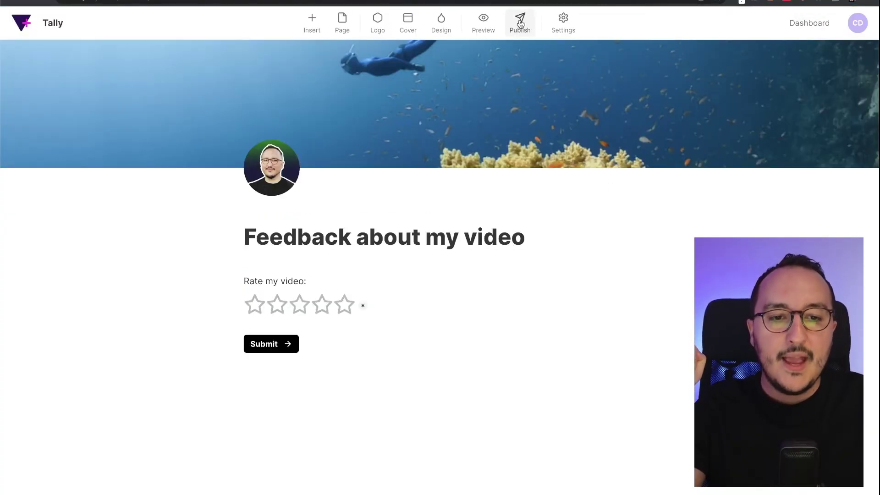
click(560, 23)
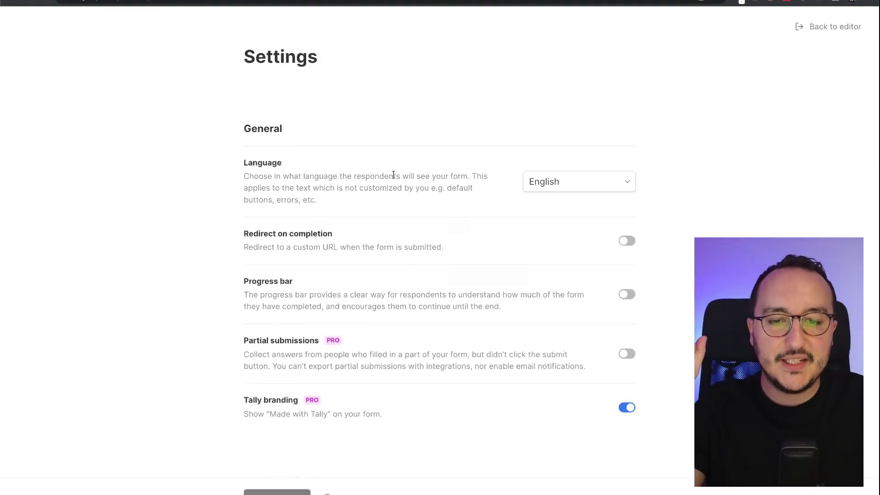
scroll(387, 208, down, 2)
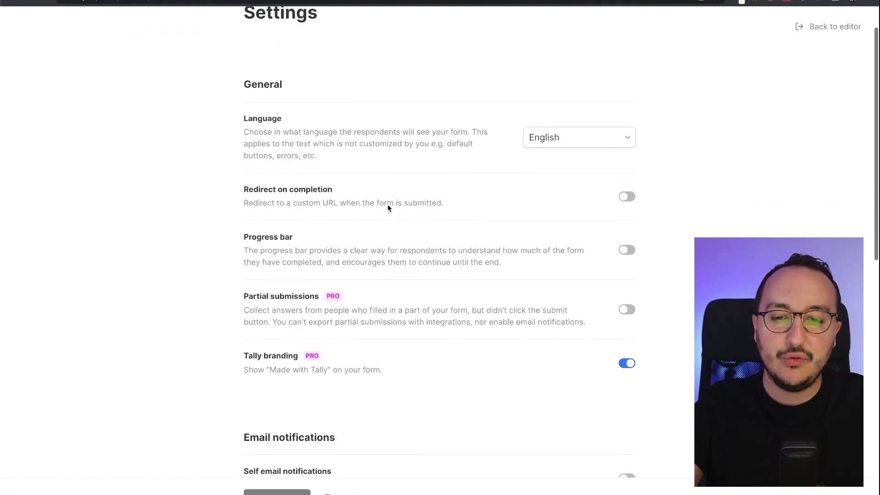
scroll(388, 207, down, 1)
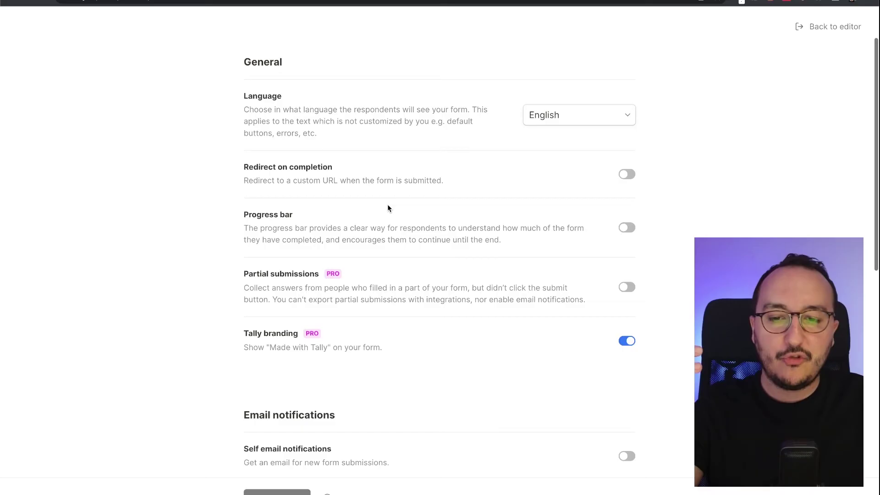
scroll(388, 208, down, 12)
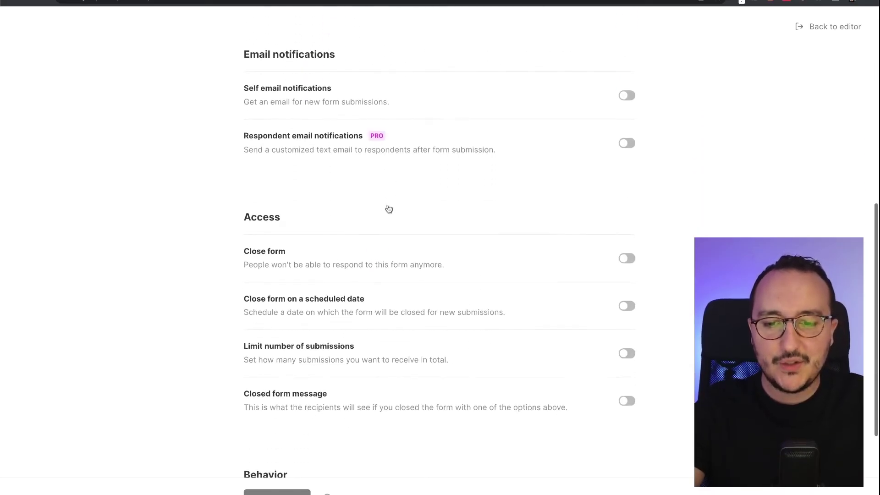
scroll(387, 208, up, 15)
click(826, 27)
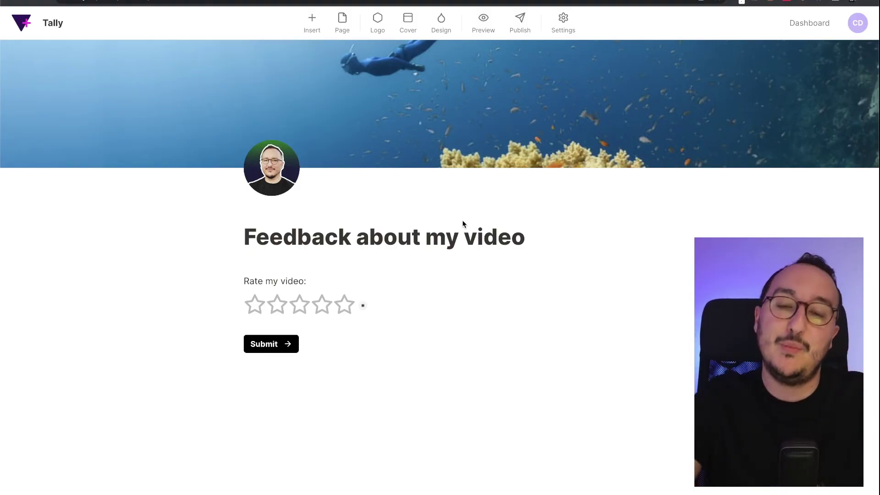
Step: Publish the form and select its share link tally.so/r/woD9bP
click(524, 27)
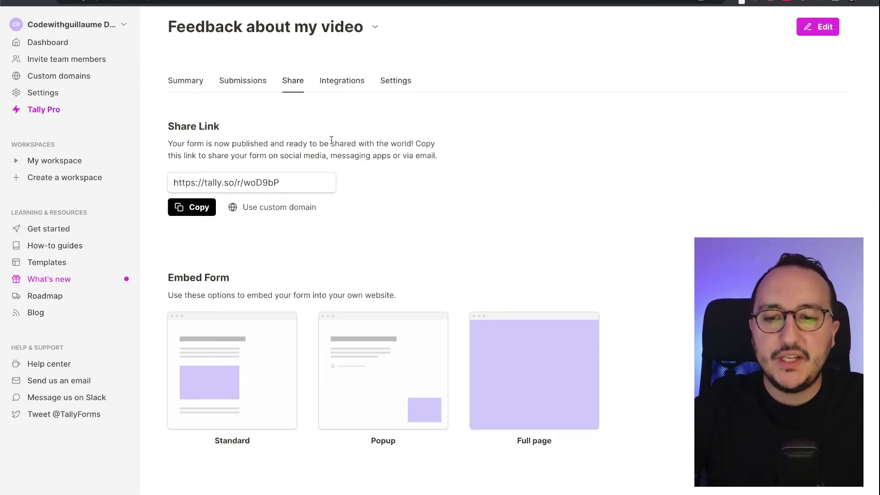
click(197, 184)
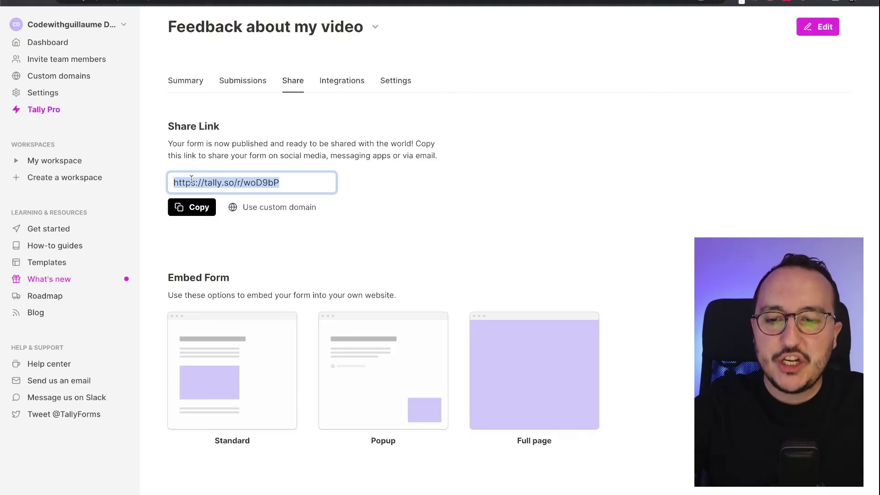
click(238, 231)
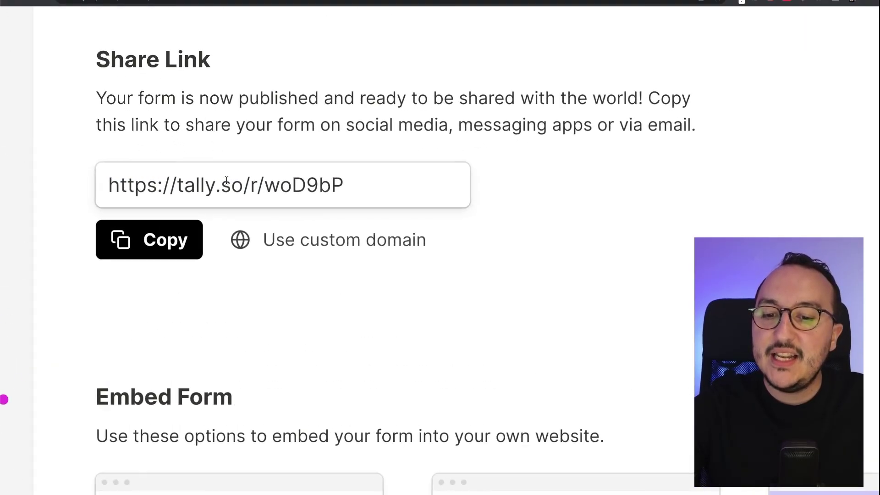
drag(96, 183, 378, 189)
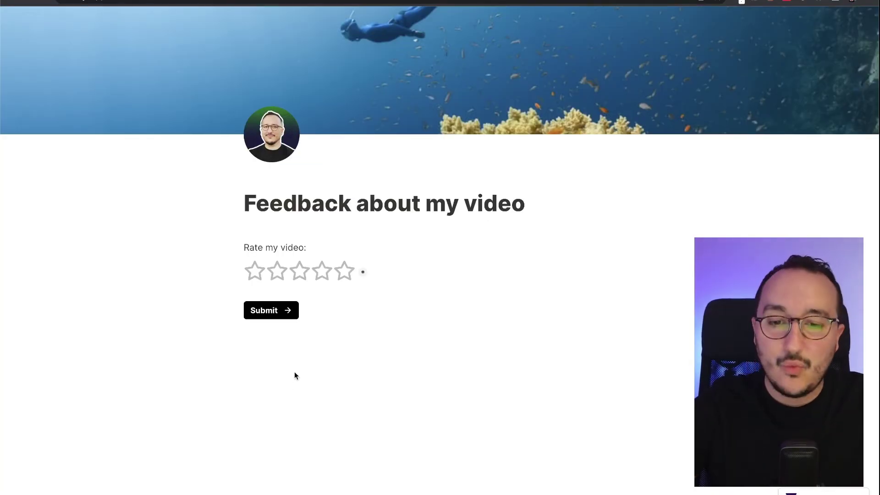
Step: Rate the video five stars, submit the response, and close the live form tab
click(347, 274)
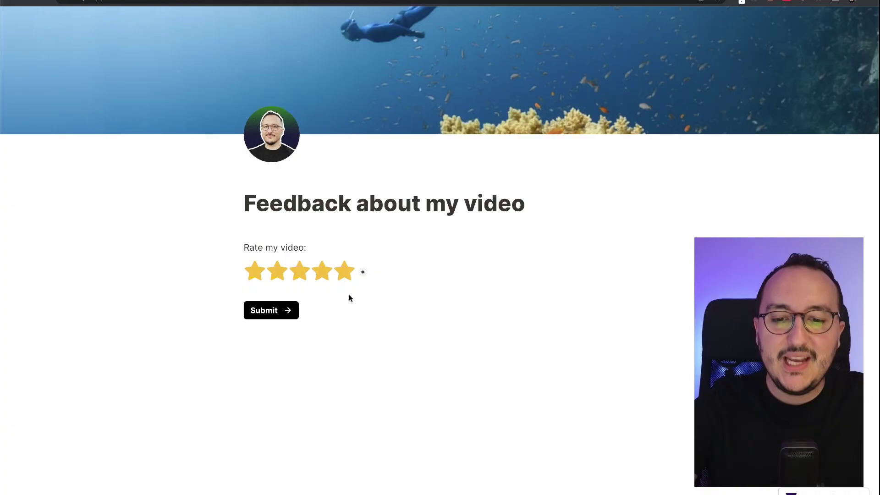
click(270, 316)
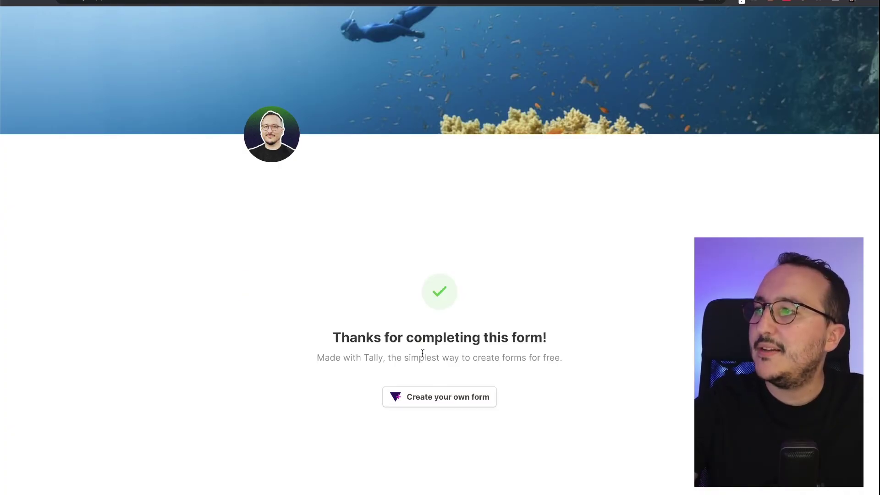
drag(333, 339, 544, 338)
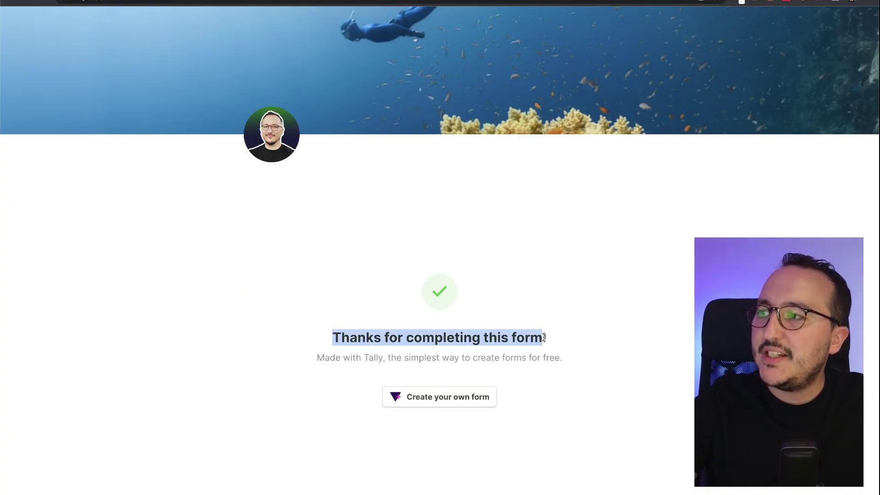
click(545, 339)
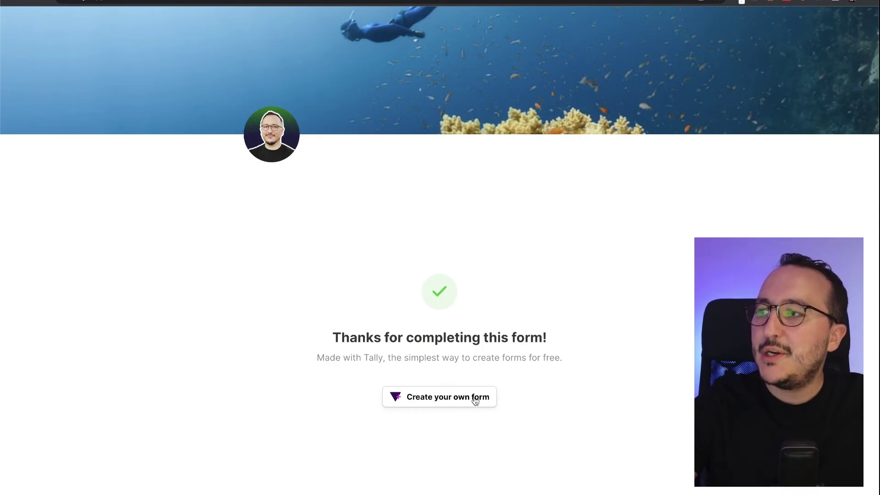
key(ctrl+w)
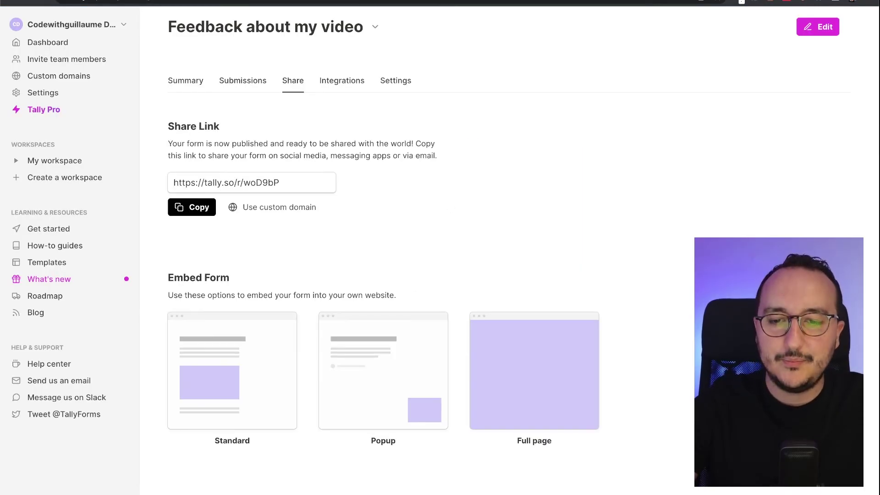
Step: Open the Submissions tab to view the single five-star response from May 07
click(242, 81)
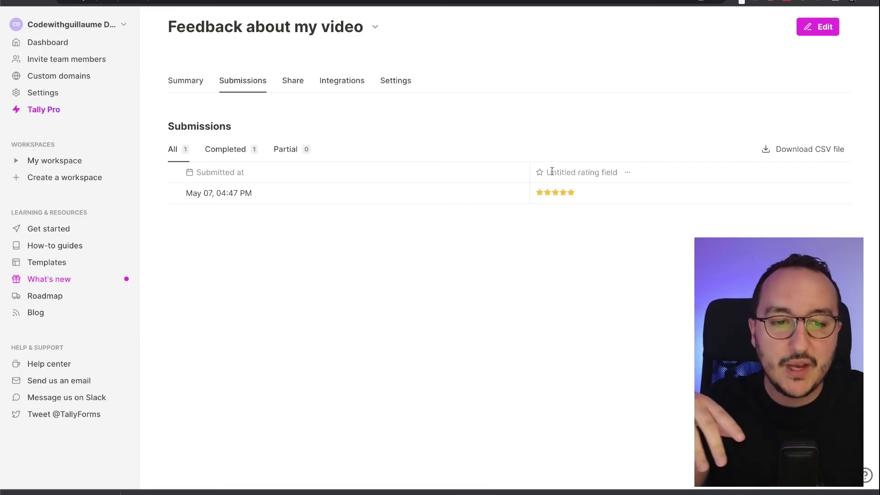
mouse_move(565, 193)
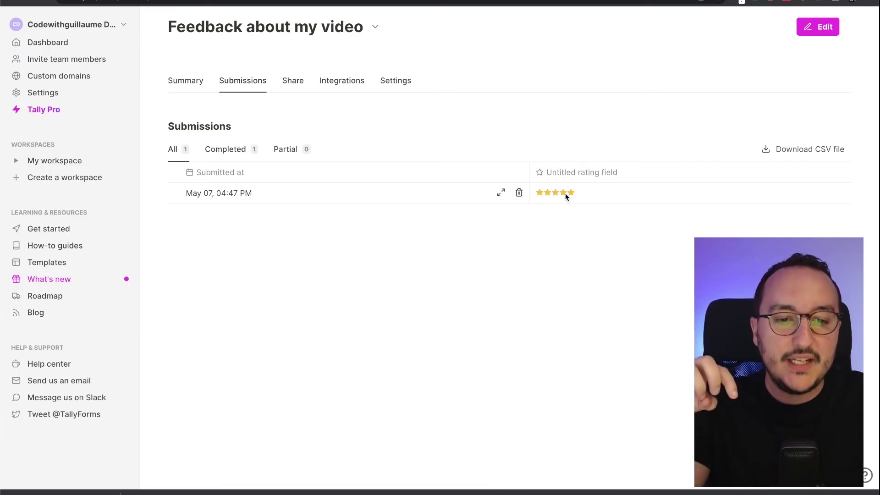
scroll(567, 197, right, 2)
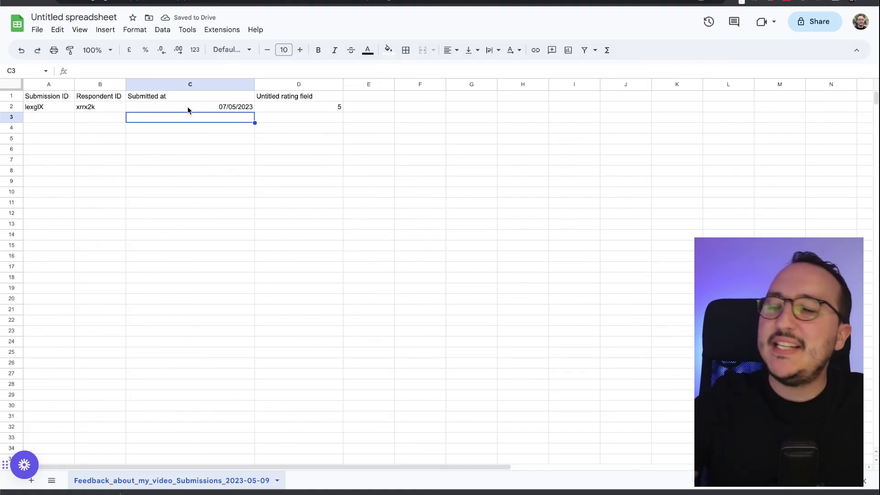
Step: Inspect cells C2 (07/05/2023) and D2 (rating 5), then return to the Tally workspace
click(214, 108)
click(298, 107)
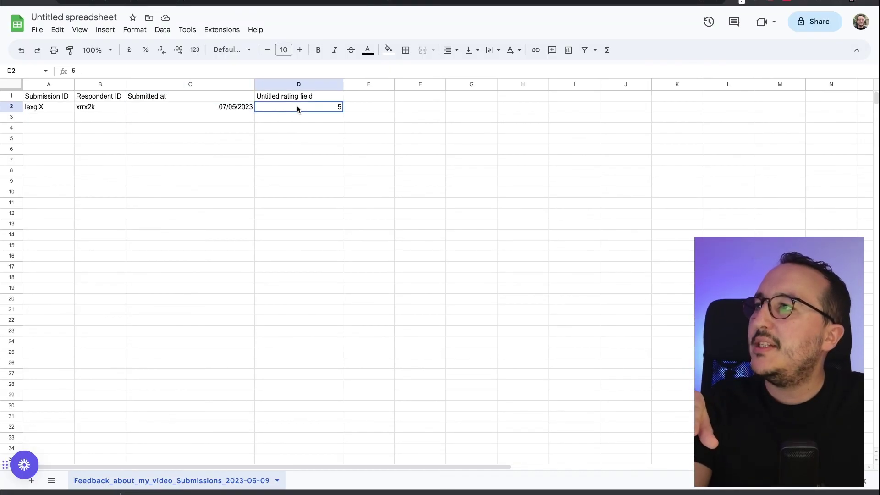
key(ctrl+Tab)
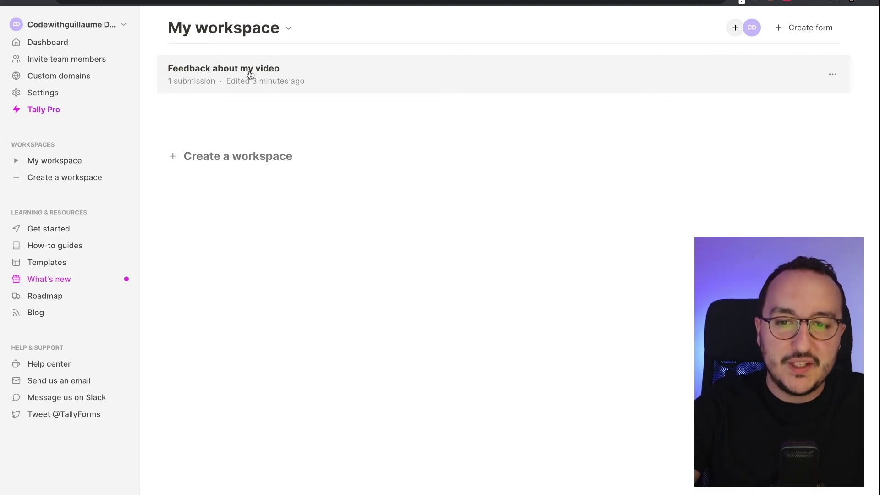
click(218, 74)
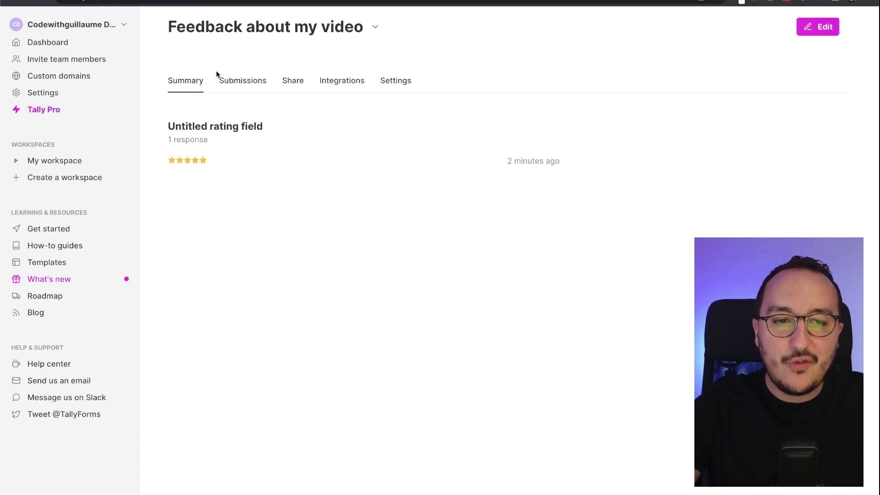
click(822, 28)
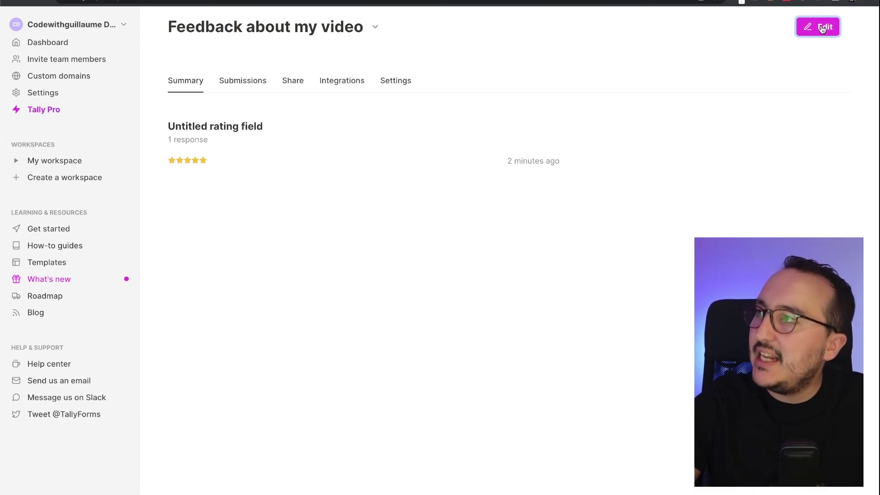